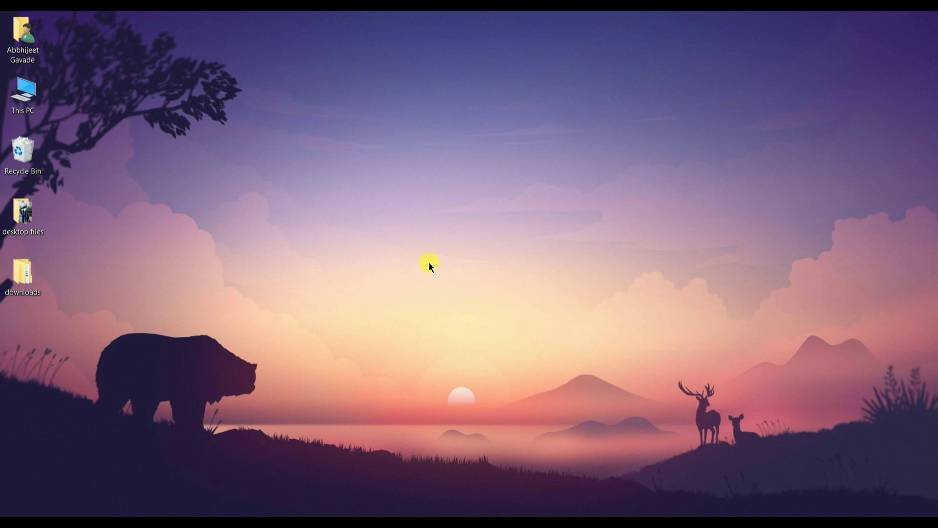
# - Refresh the Windows desktop twice from its right-click menu
pyautogui.rightClick(429, 262)
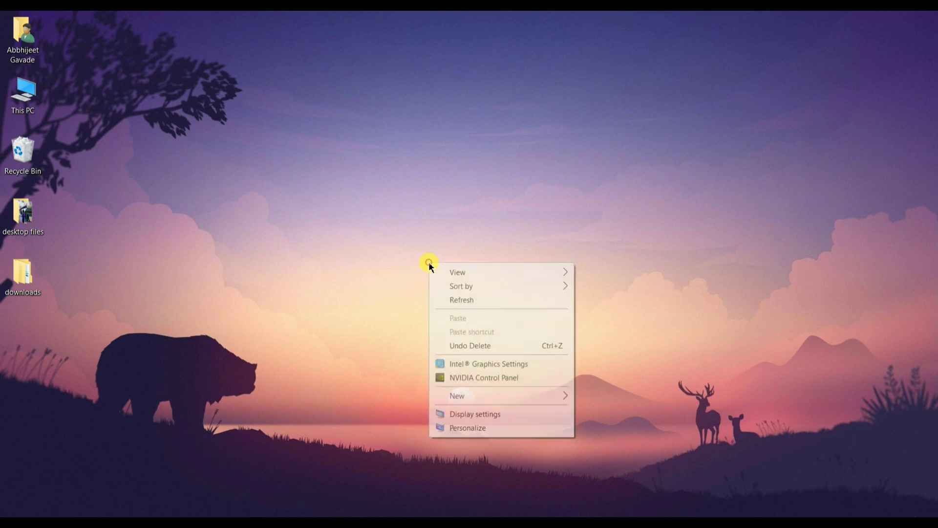
pyautogui.click(472, 299)
pyautogui.rightClick(306, 166)
pyautogui.click(362, 201)
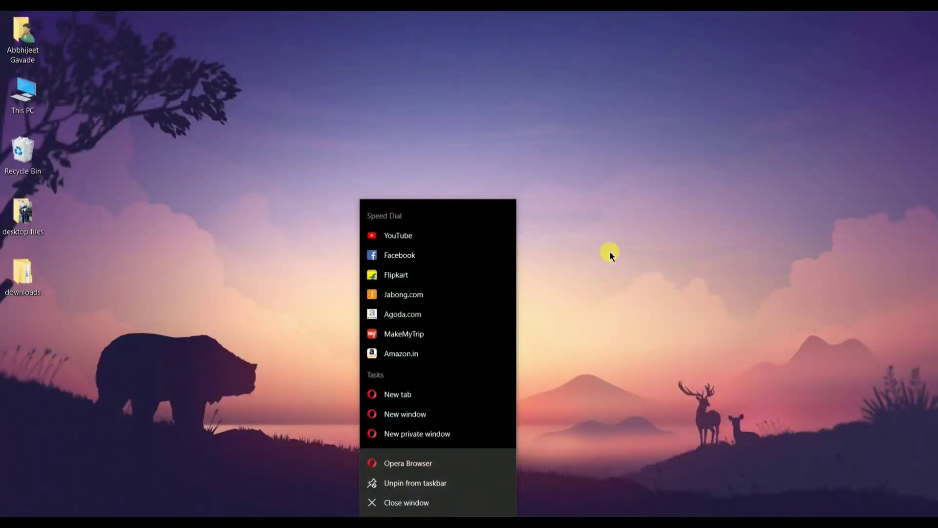
# - Bring up Opera on the scrcpy v1.2 release page and maximize the window
pyautogui.click(609, 254)
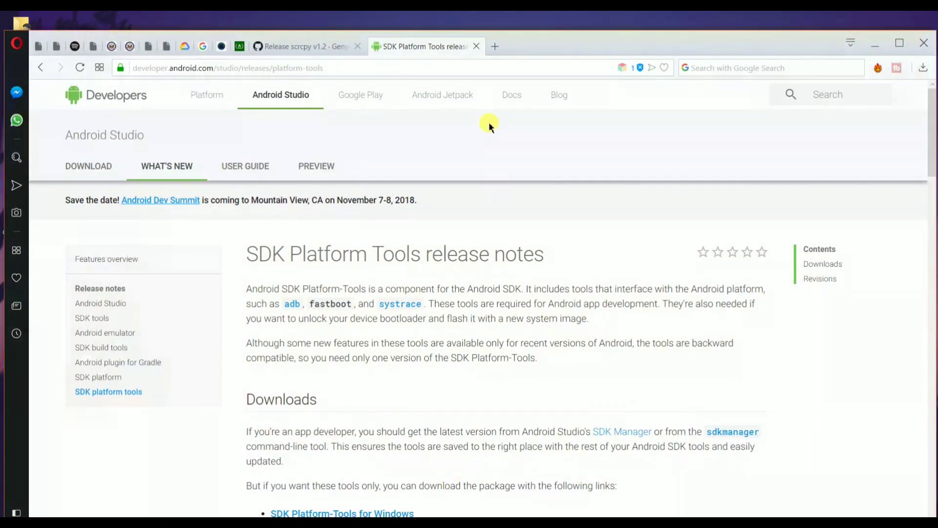
pyautogui.click(287, 51)
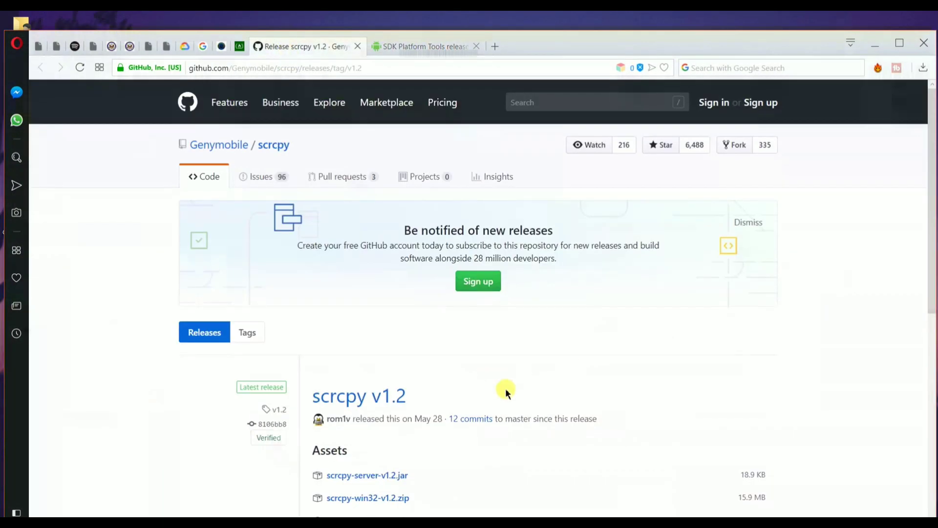
pyautogui.scroll(-1, 506, 391)
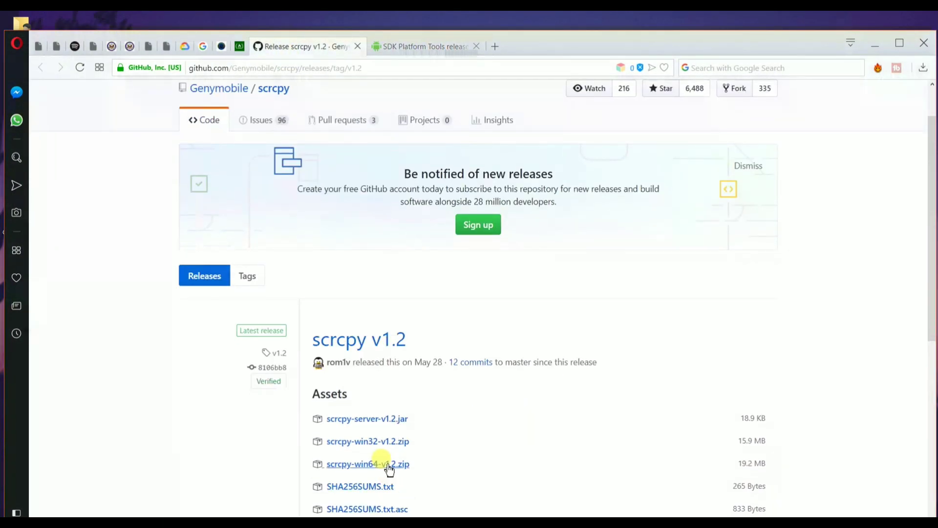
pyautogui.click(899, 43)
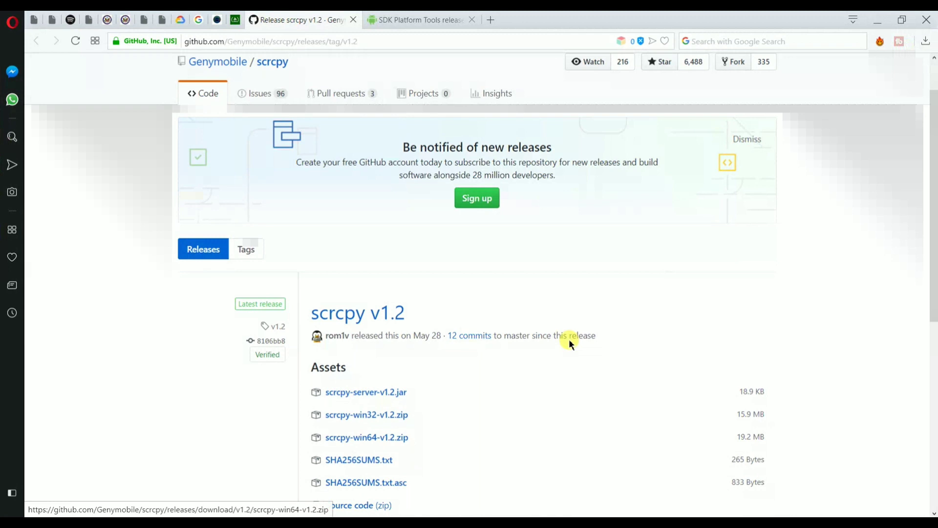
# - Switch to the SDK Platform-Tools release notes and scroll down to the download links
pyautogui.click(376, 21)
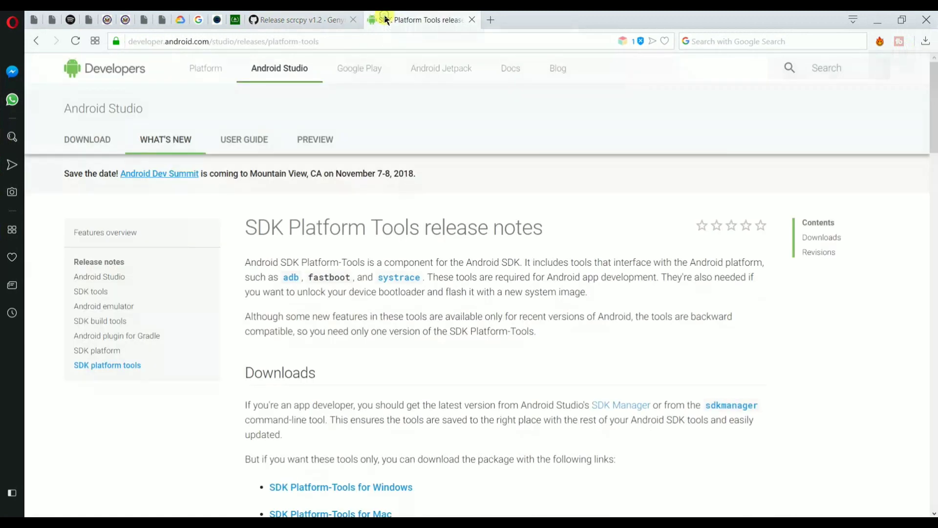
pyautogui.scroll(-2, 406, 322)
pyautogui.scroll(-1, 406, 324)
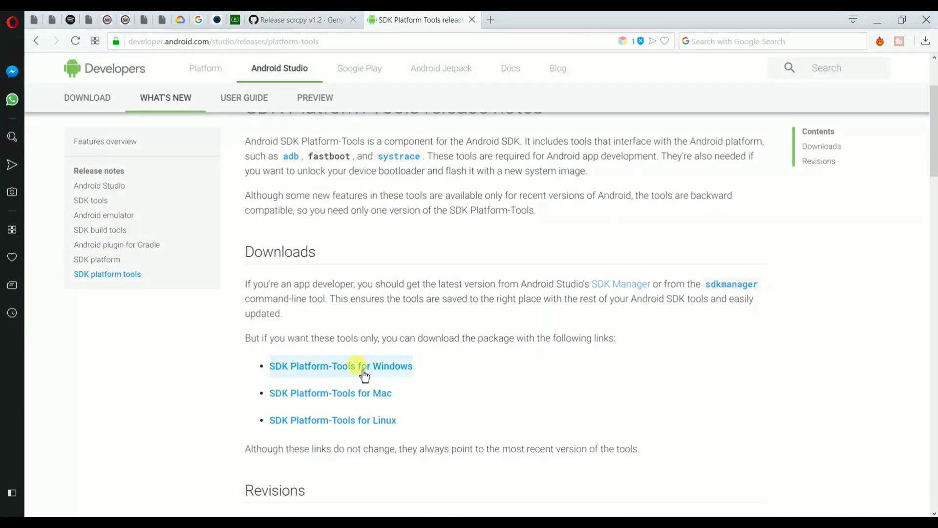
# - Open the downloads folder and extract the scrcpy-win64-v1.2 archive there with Extract Here
pyautogui.click(877, 20)
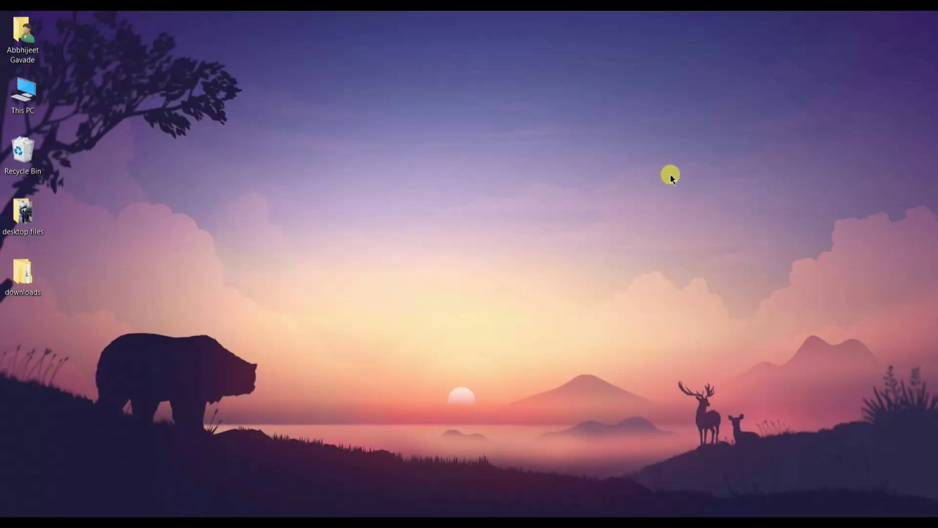
pyautogui.doubleClick(37, 271)
pyautogui.rightClick(493, 321)
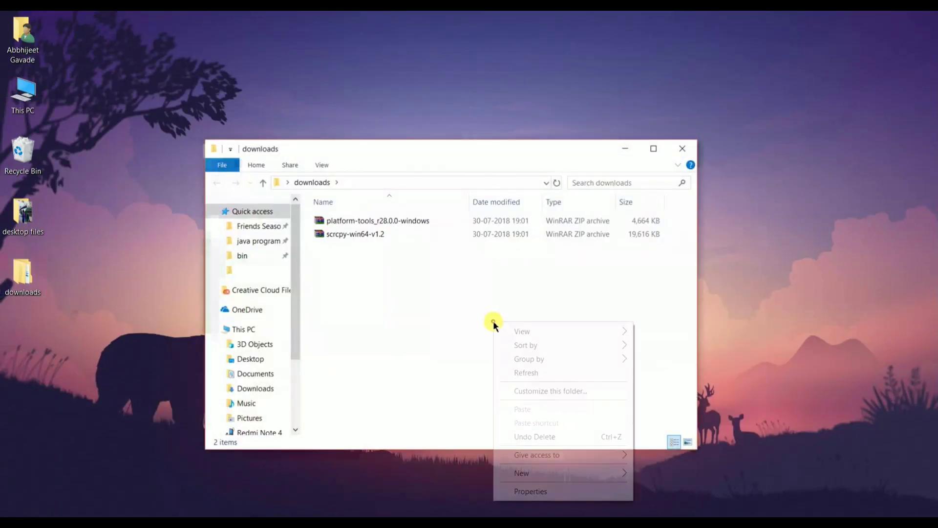
pyautogui.click(400, 309)
pyautogui.click(364, 233)
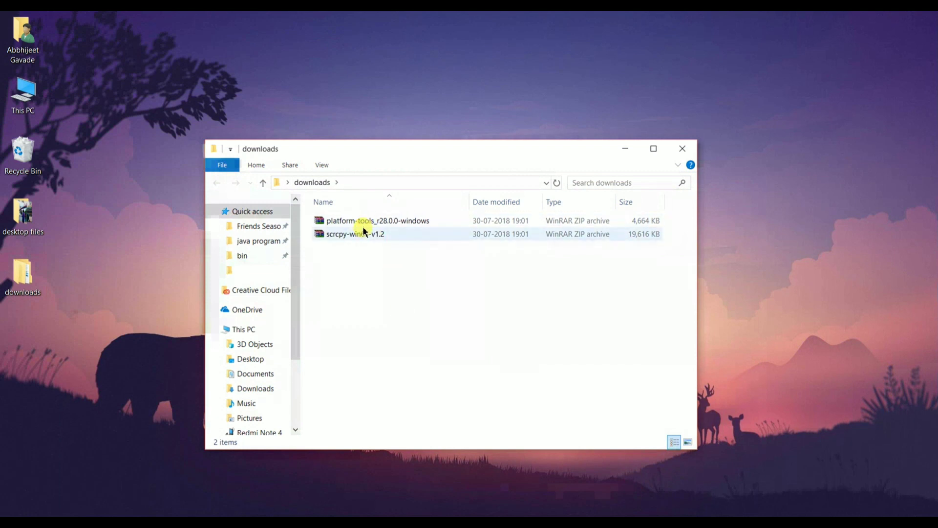
pyautogui.click(364, 232)
pyautogui.rightClick(363, 233)
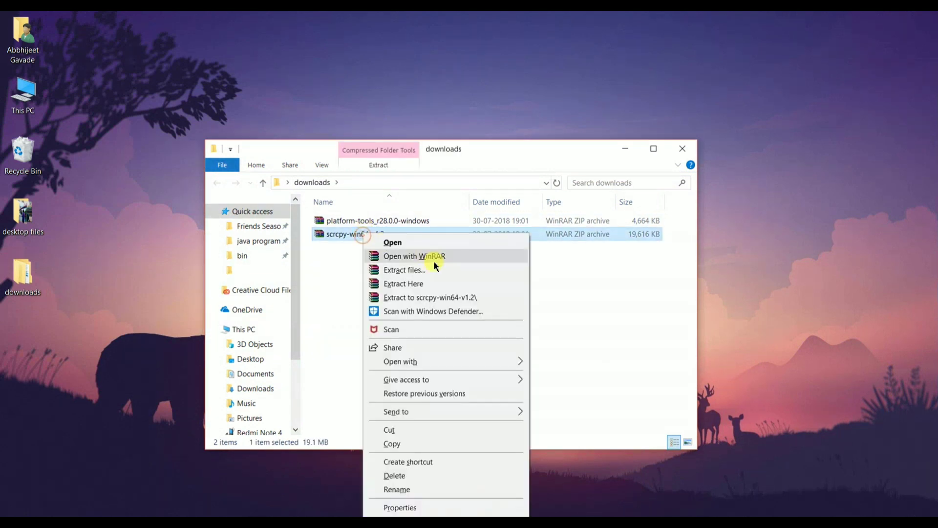
pyautogui.click(412, 287)
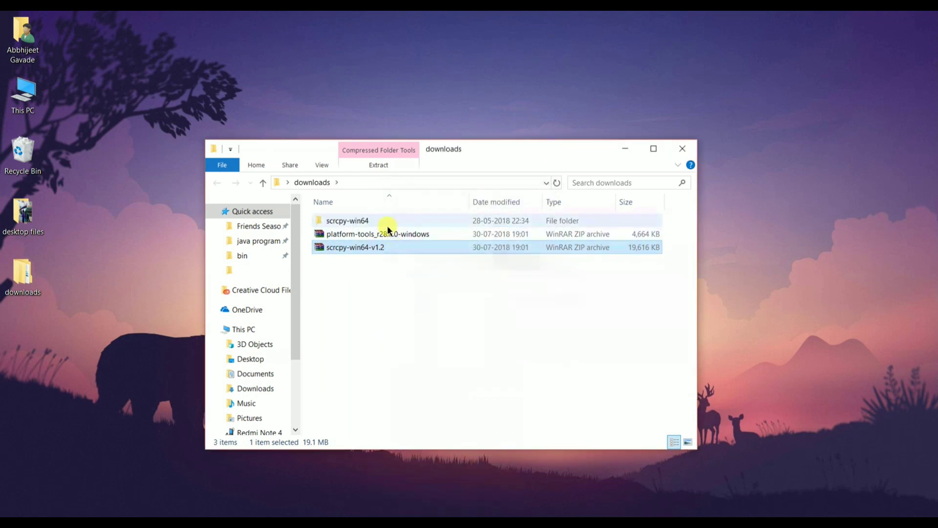
# - Extract the platform-tools archive as well, then look inside both new folders
pyautogui.click(385, 233)
pyautogui.rightClick(385, 234)
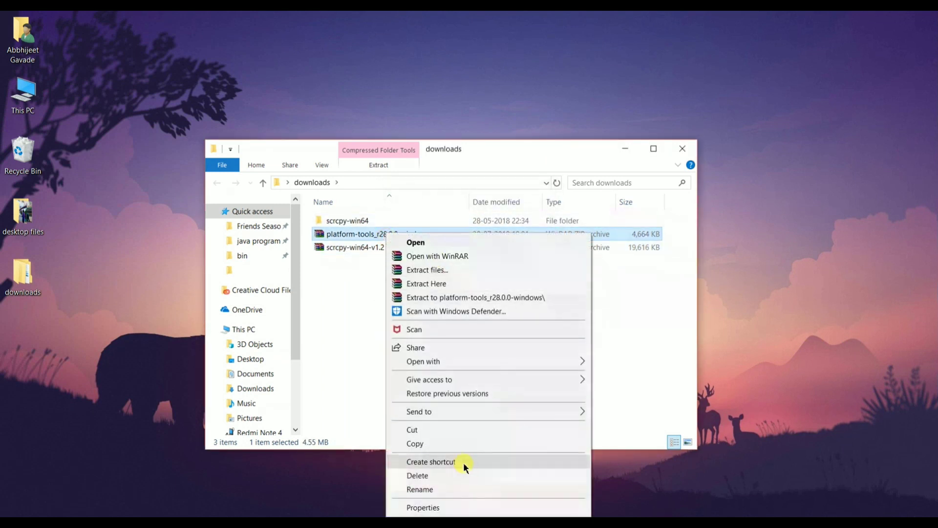
pyautogui.click(413, 292)
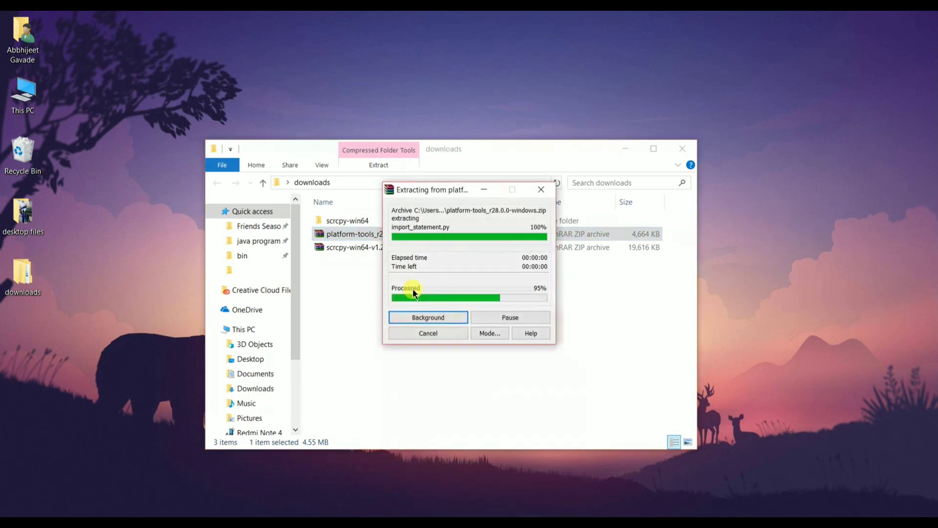
pyautogui.click(413, 292)
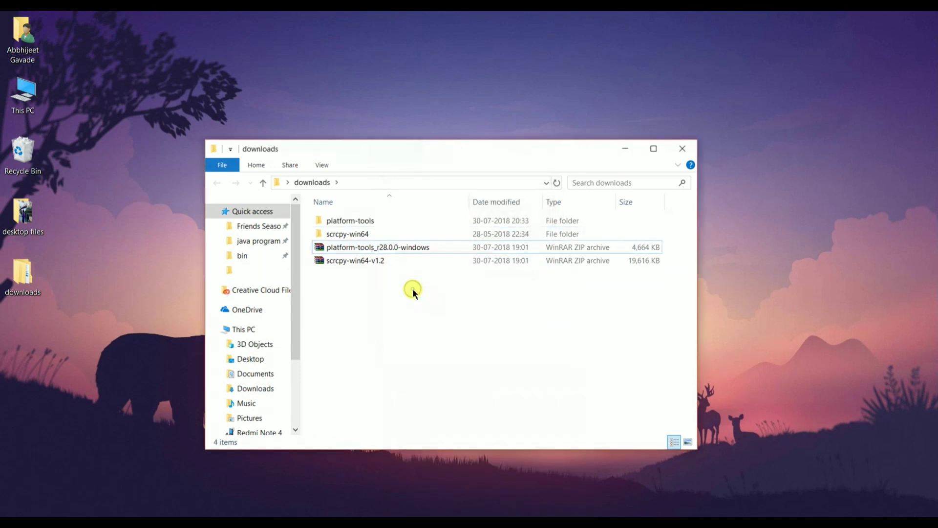
pyautogui.doubleClick(368, 223)
pyautogui.click(217, 183)
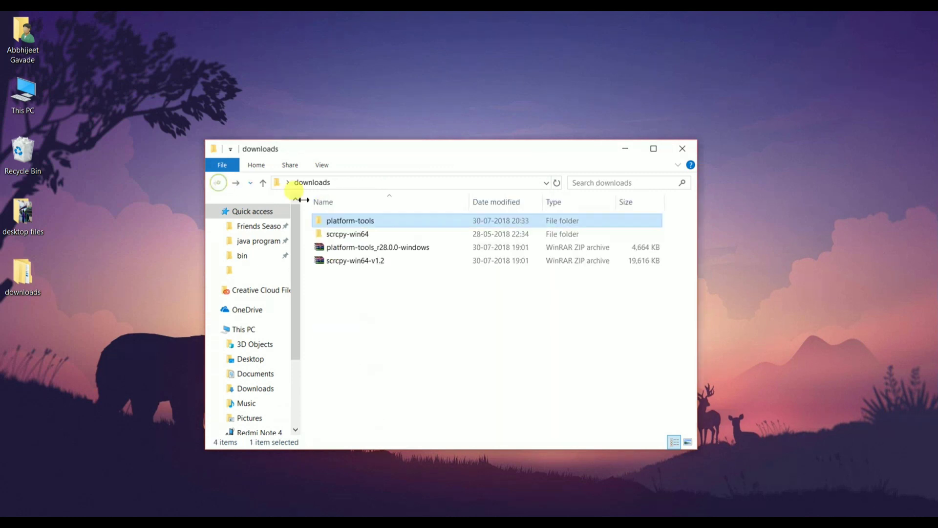
pyautogui.doubleClick(366, 230)
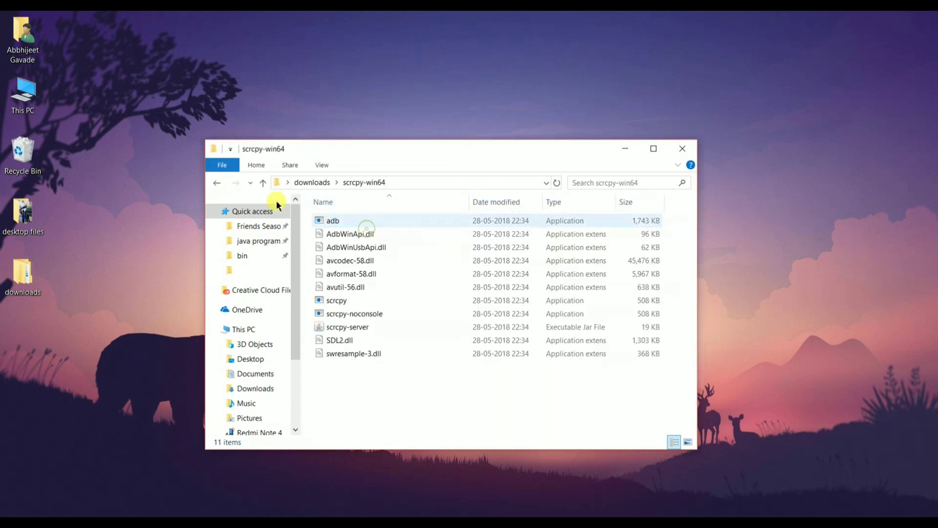
pyautogui.click(217, 185)
# - Add a new empty folder named 'adb' to the desktop
pyautogui.rightClick(34, 345)
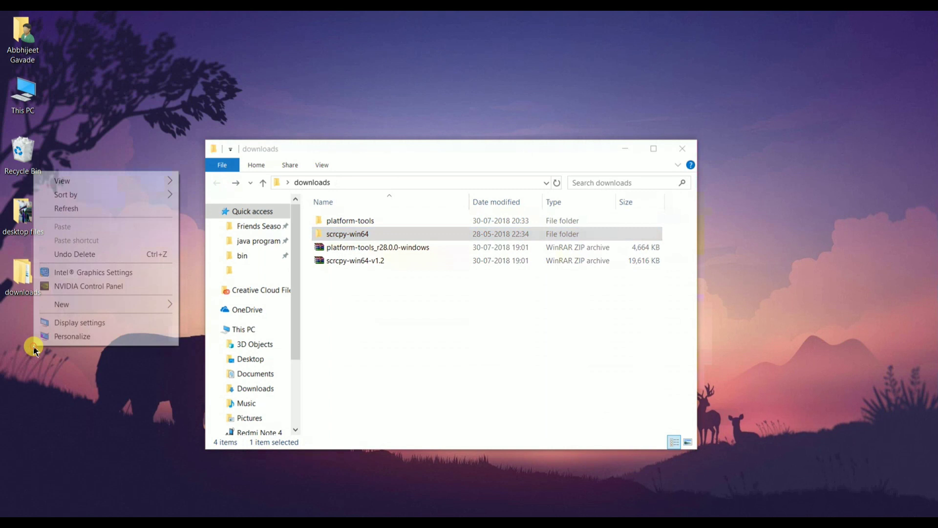
pyautogui.moveTo(147, 304)
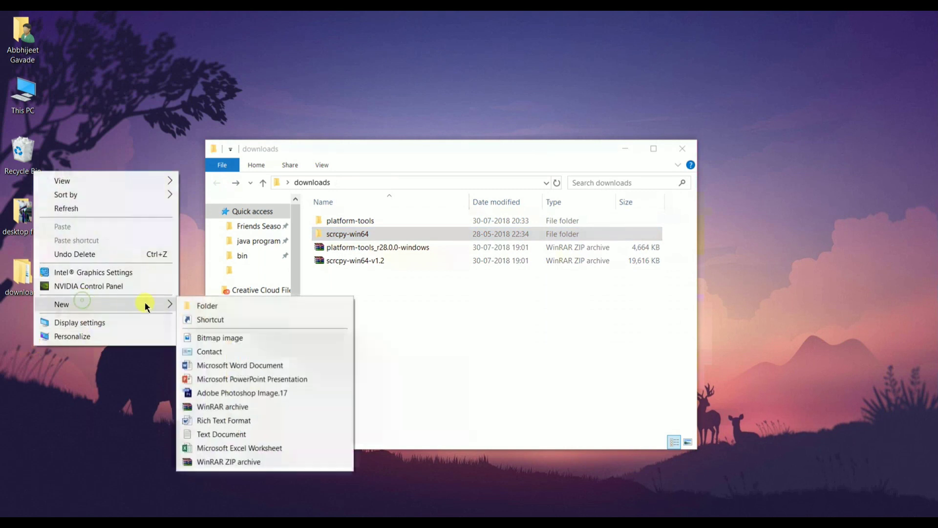
pyautogui.click(182, 307)
pyautogui.write('a')
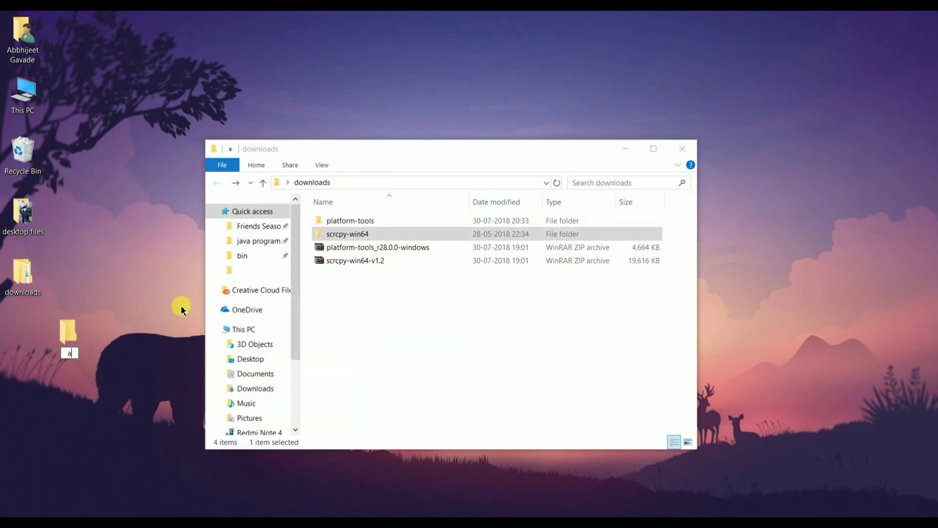
pyautogui.write('db')
pyautogui.press('Return')
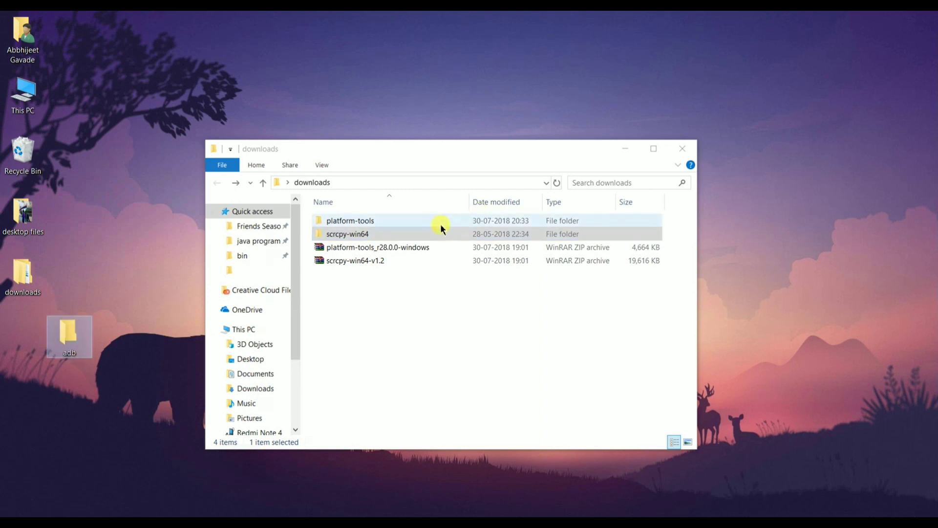
# - Select and copy all 17 items inside the platform-tools folder
pyautogui.doubleClick(416, 224)
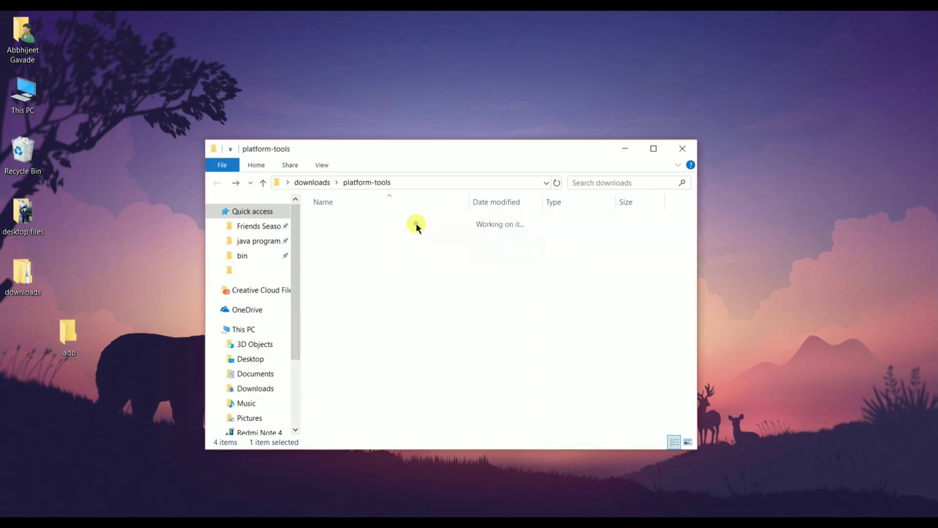
pyautogui.hotkey('ctrl', 'a')
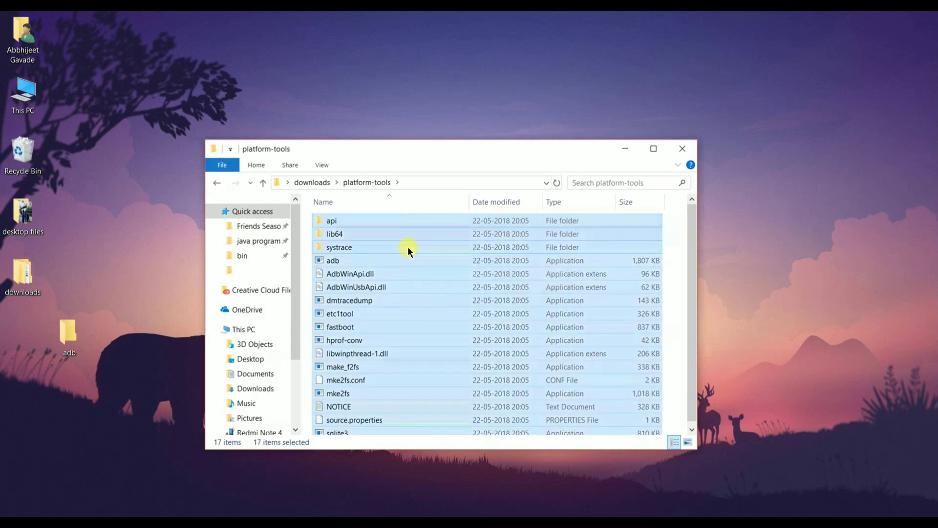
pyautogui.rightClick(407, 246)
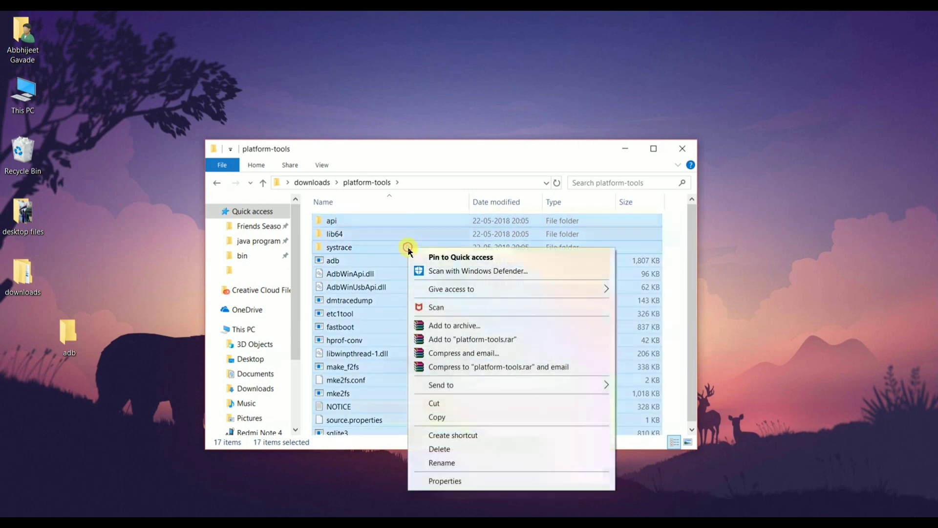
pyautogui.click(459, 417)
# - Paste the copied platform-tools items into the desktop adb folder
pyautogui.click(86, 341)
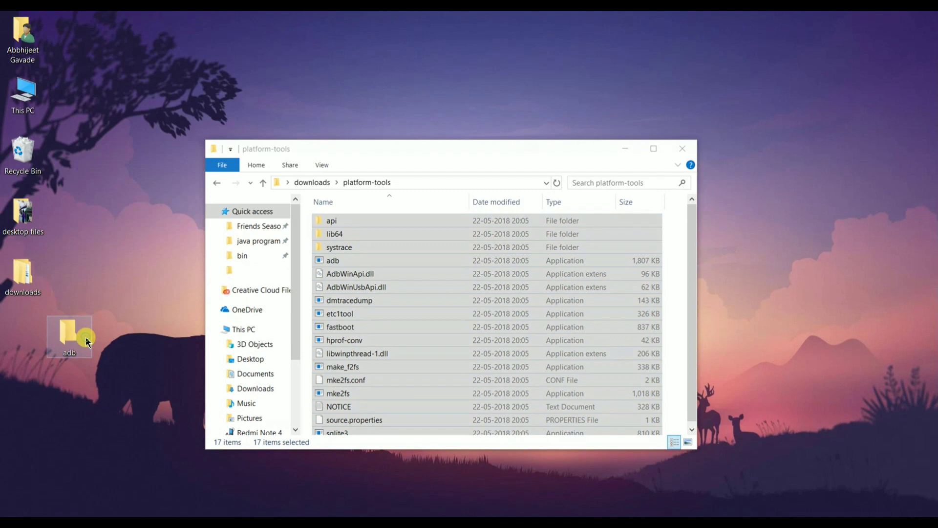
pyautogui.doubleClick(86, 340)
pyautogui.rightClick(445, 302)
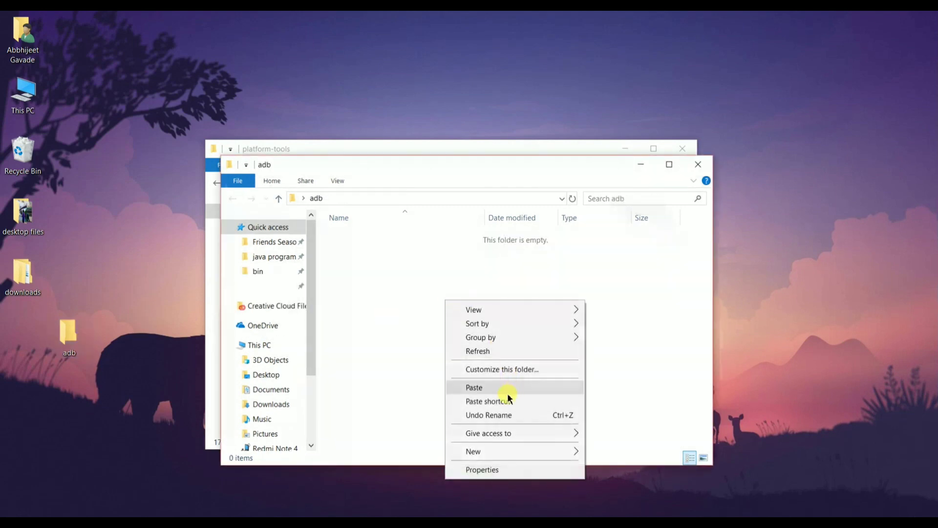
pyautogui.click(482, 388)
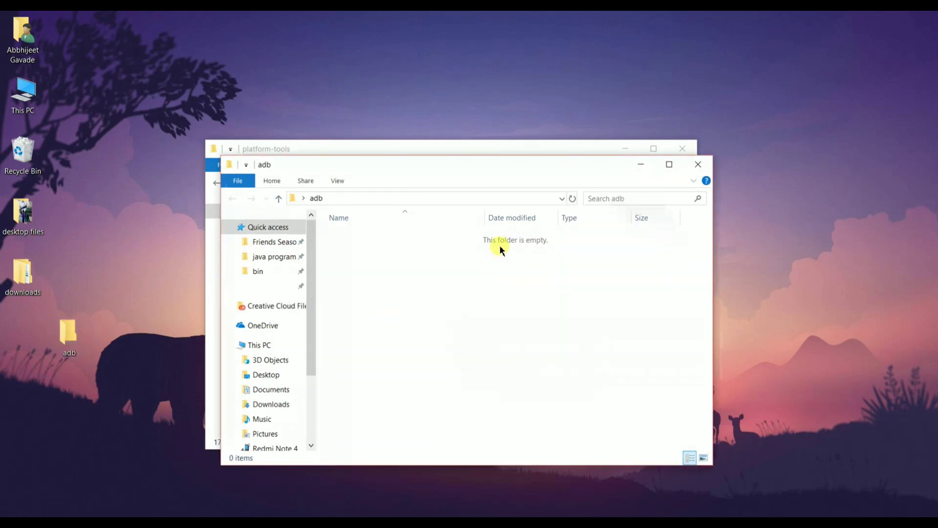
# - Copy all 11 files from the downloads scrcpy-win64 folder
pyautogui.click(452, 151)
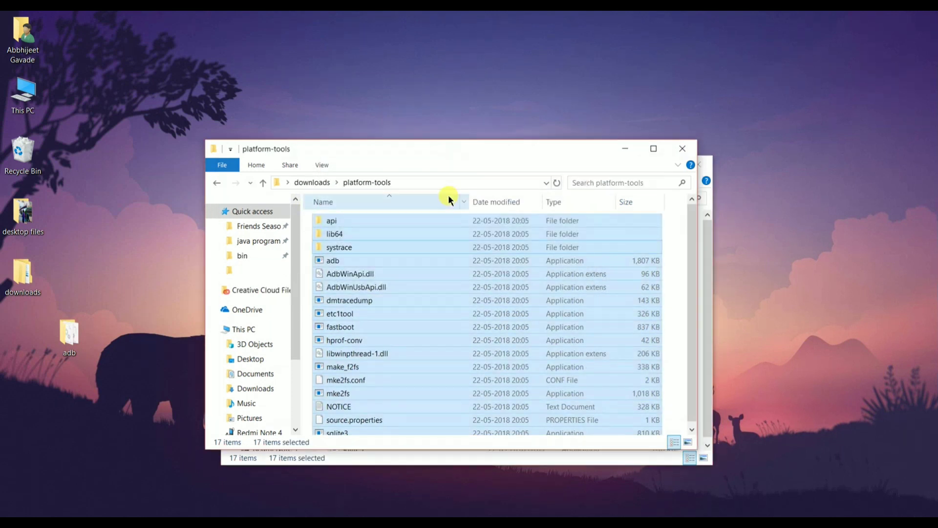
pyautogui.click(216, 183)
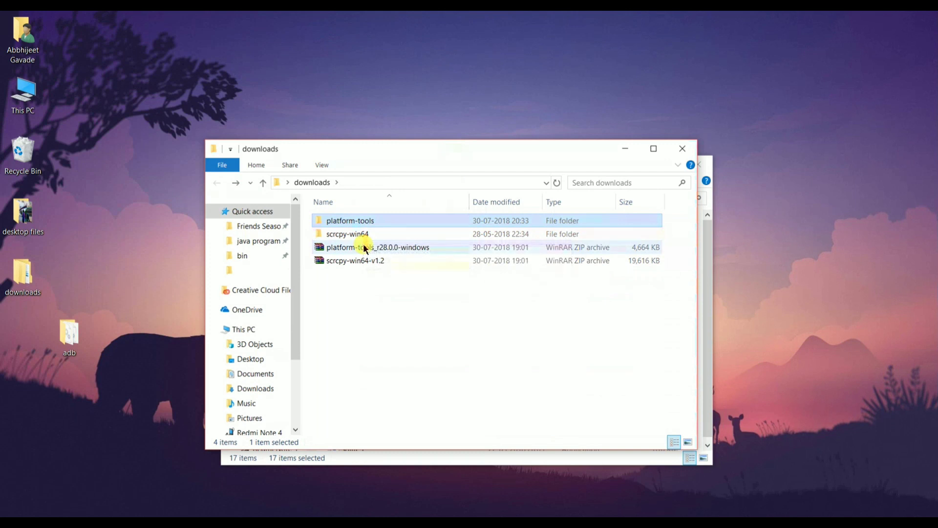
pyautogui.doubleClick(430, 238)
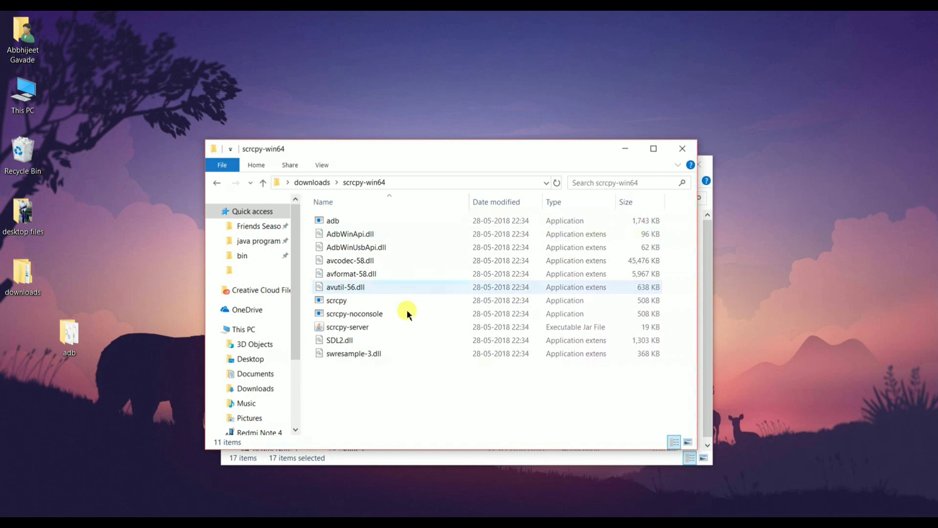
pyautogui.hotkey('ctrl', 'a')
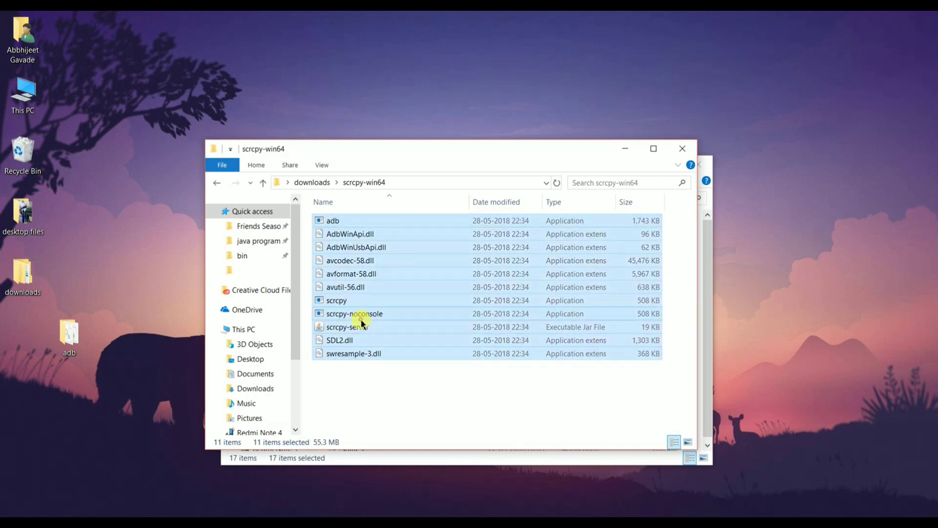
pyautogui.rightClick(404, 355)
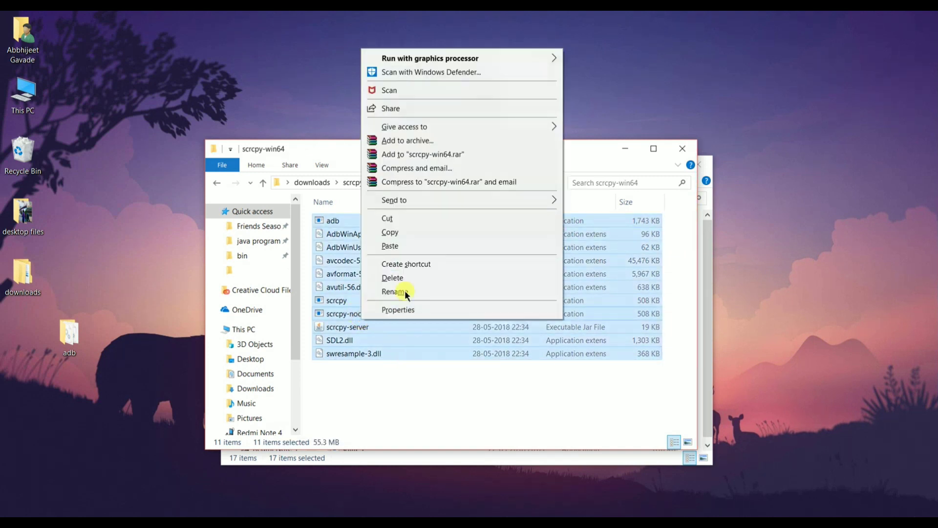
pyautogui.click(403, 233)
# - Paste the scrcpy files into the adb folder, replacing the duplicate files
pyautogui.click(626, 149)
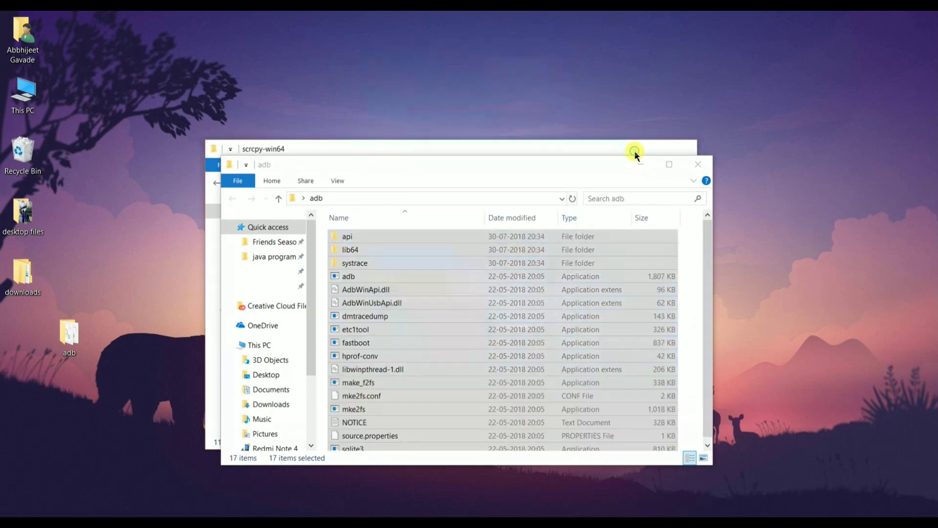
pyautogui.rightClick(686, 295)
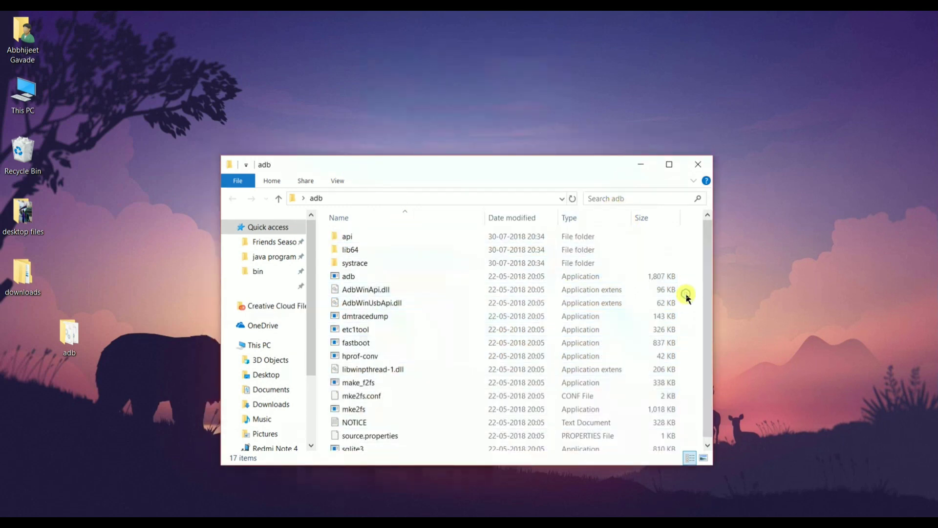
pyautogui.click(705, 389)
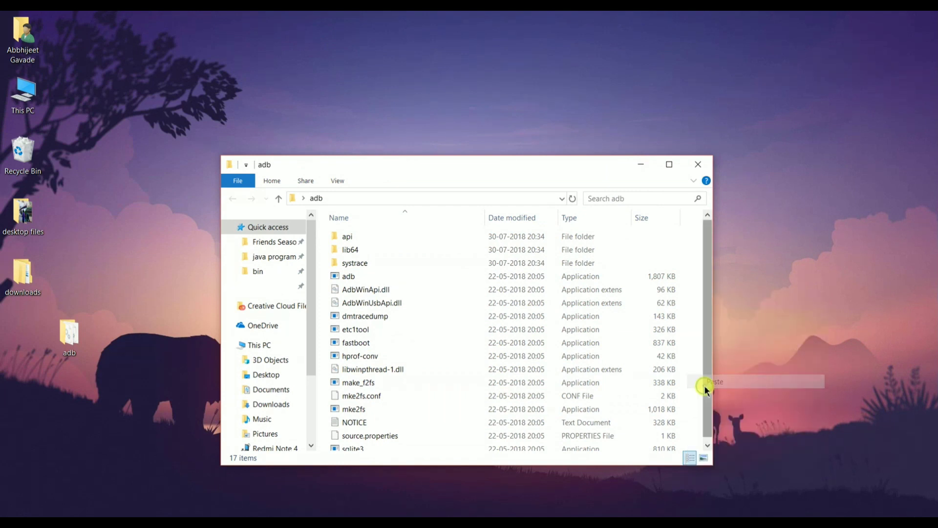
pyautogui.click(422, 205)
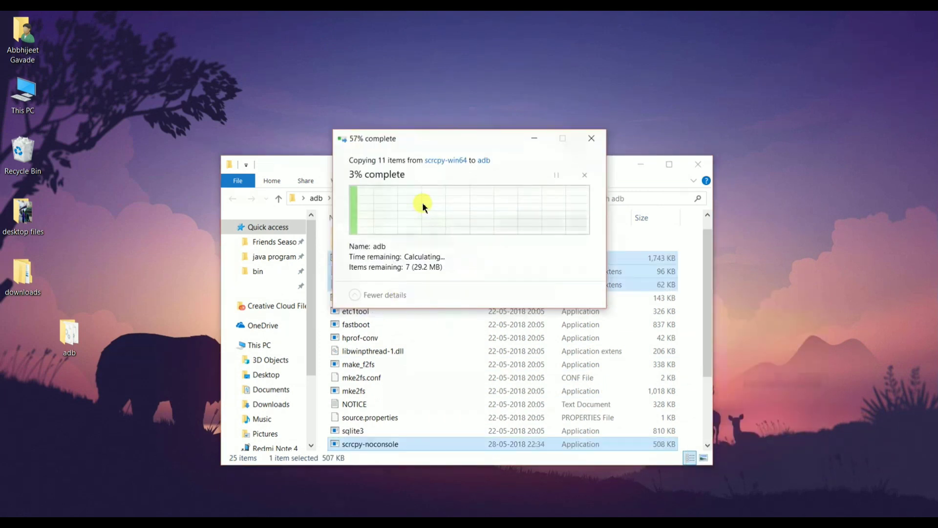
pyautogui.click(688, 250)
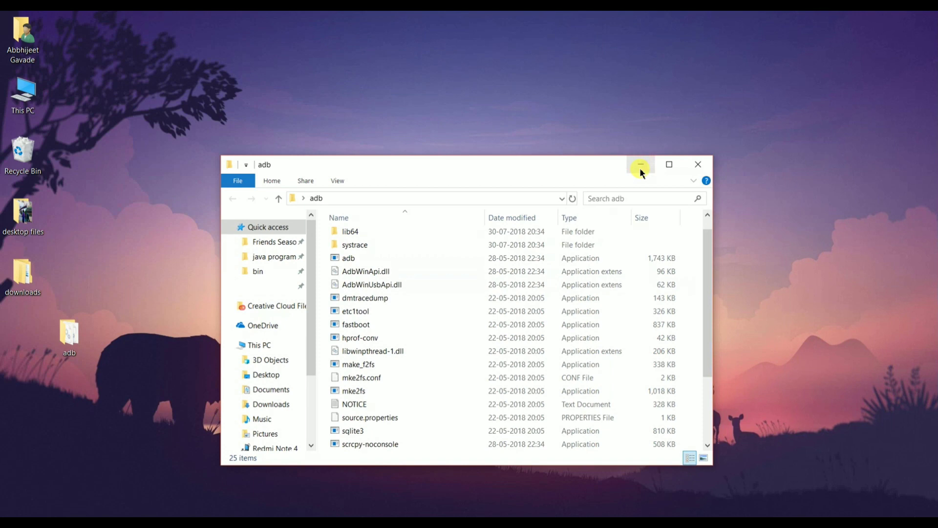
# - Launch Command Prompt and move up to the root of drive C with cd.. twice
pyautogui.press('super')
pyautogui.write('cmd')
pyautogui.press('Return')
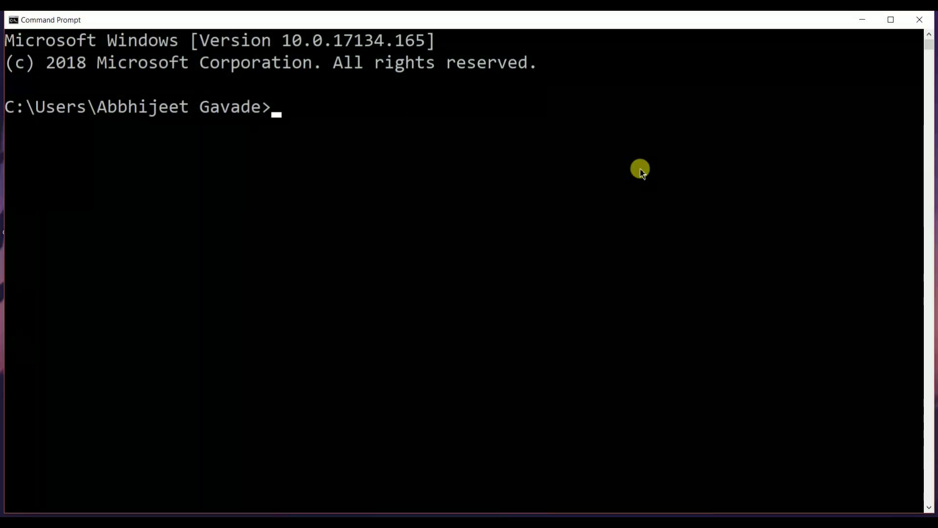
pyautogui.write('cd..')
pyautogui.press('Return')
pyautogui.write('cd')
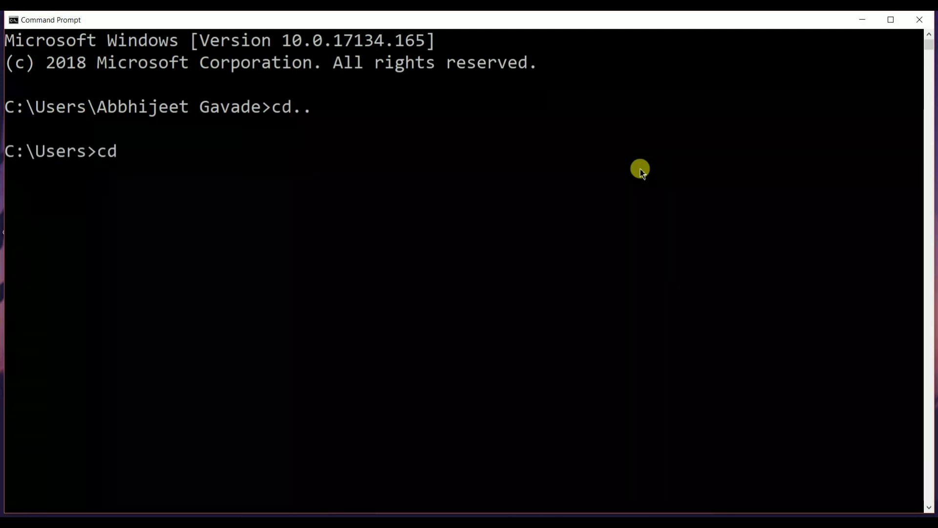
pyautogui.write('..')
pyautogui.press('Return')
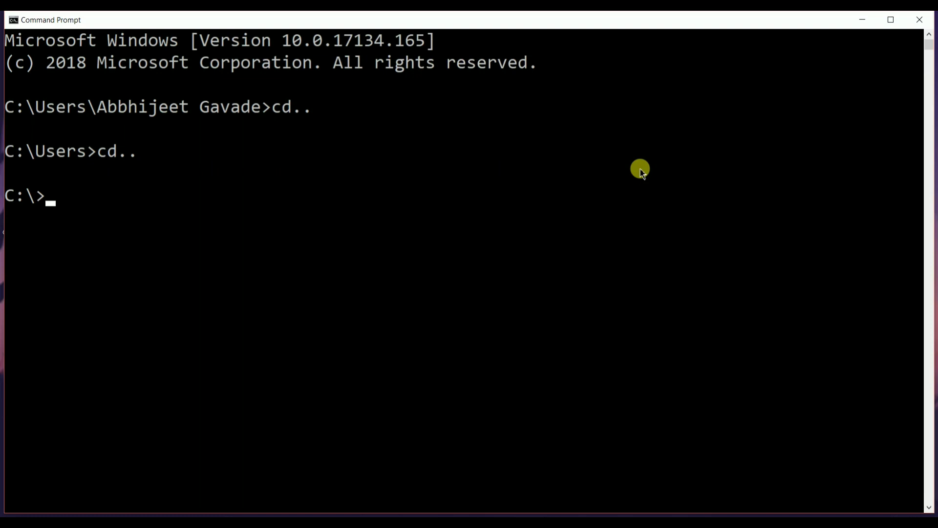
# - Switch to drive F, change into F:\adb, and start typing 'adb devices'
pyautogui.write('cd adb')
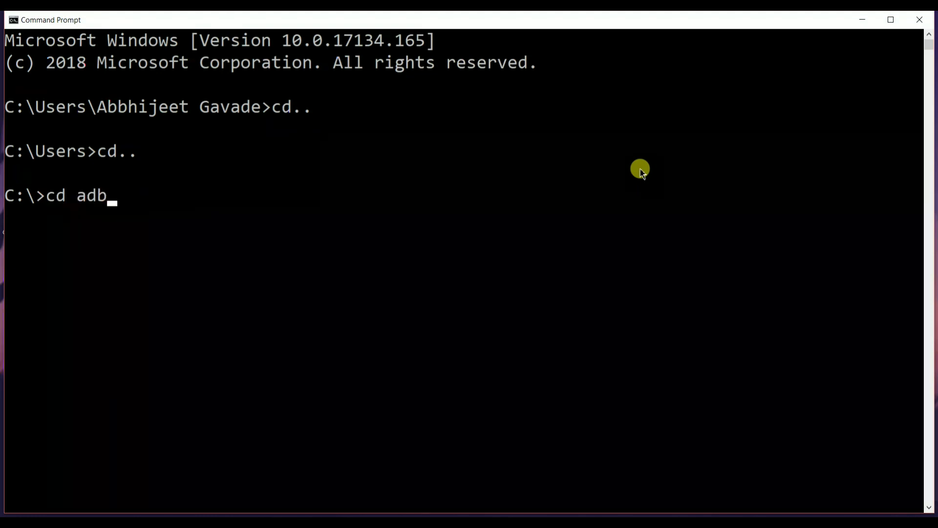
pyautogui.press('Return')
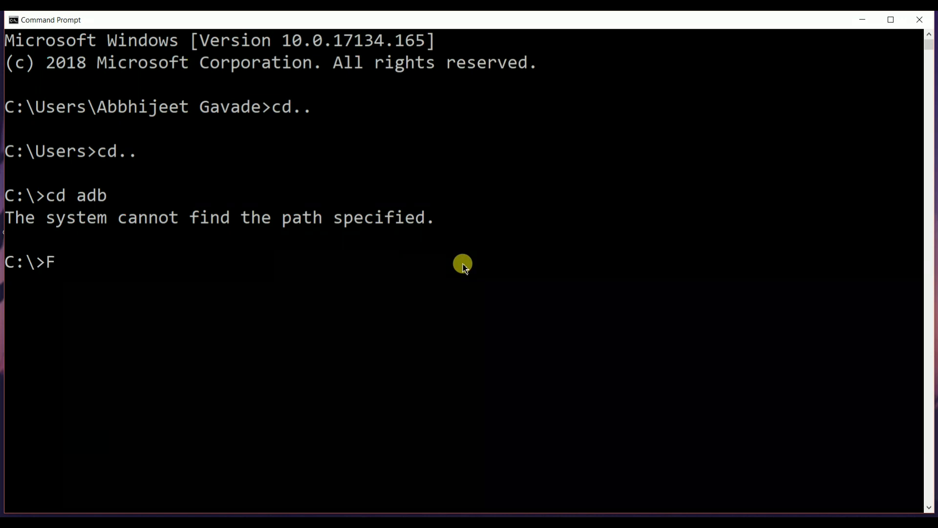
pyautogui.press('Return')
pyautogui.write('cd adb')
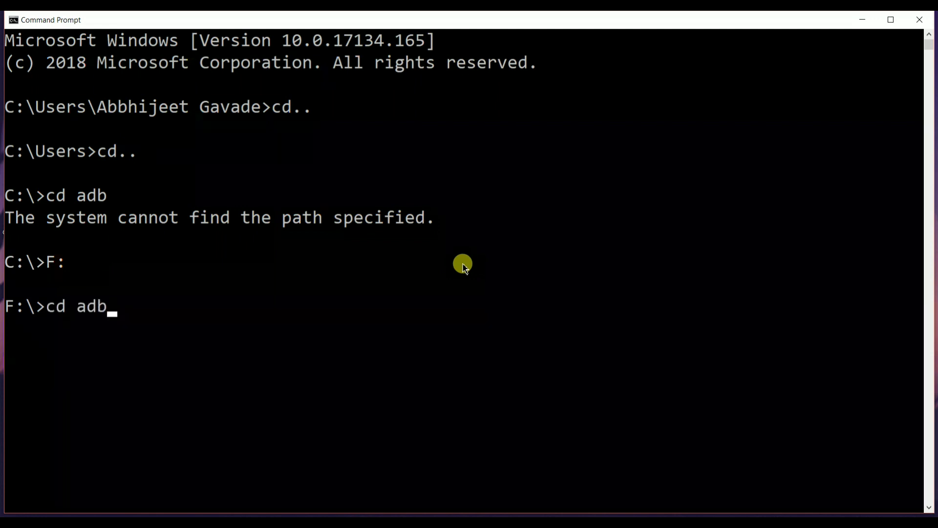
pyautogui.press('Return')
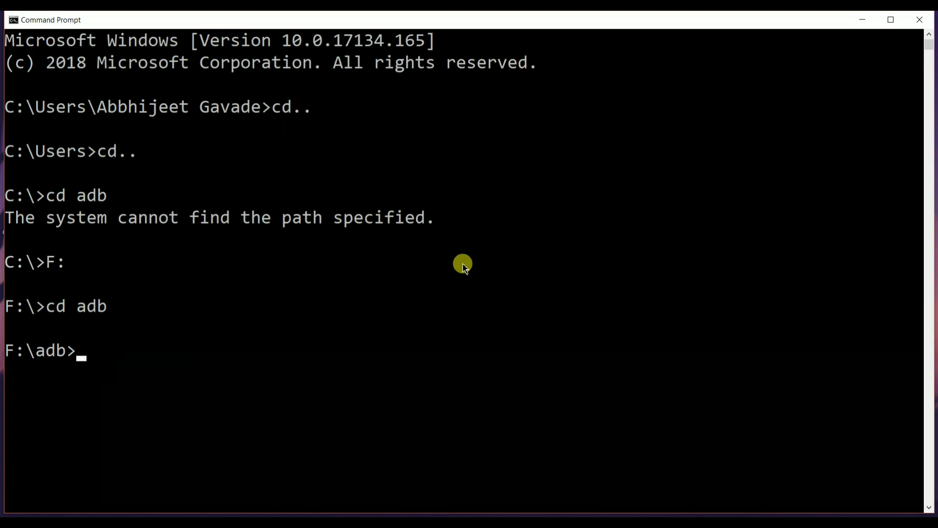
pyautogui.write('a')
pyautogui.write('db d')
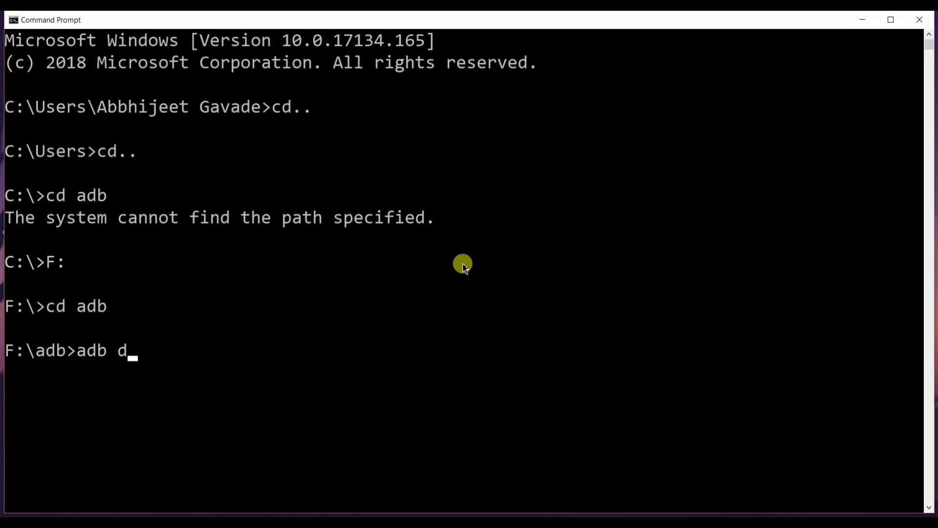
pyautogui.write('evices')
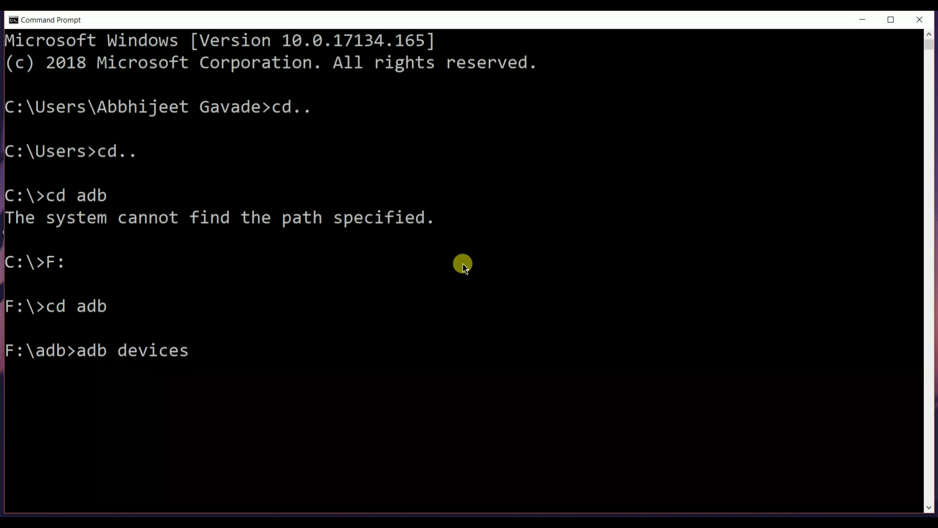
# - Run 'adb devices' to confirm one attached phone, then run scrcpy
pyautogui.press('Return')
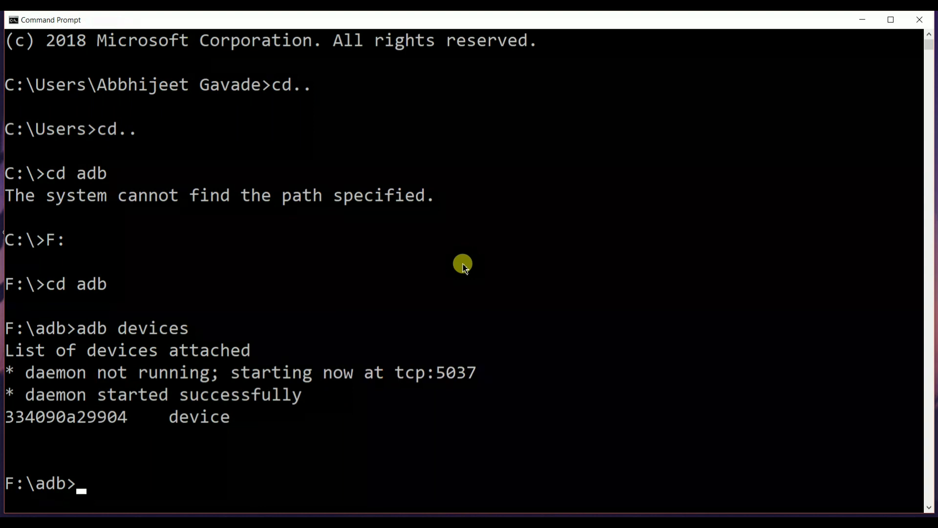
pyautogui.scroll(-6, 463, 264)
pyautogui.scroll(3, 463, 264)
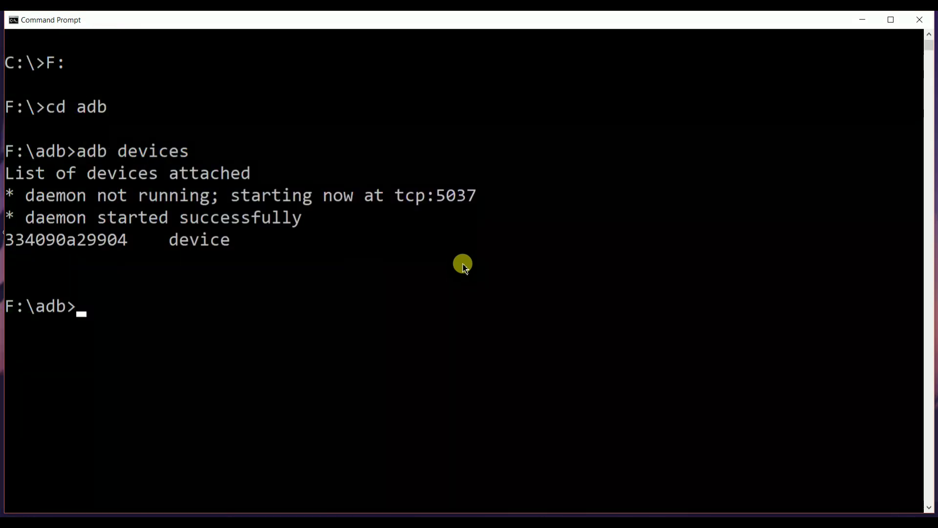
pyautogui.write('scr')
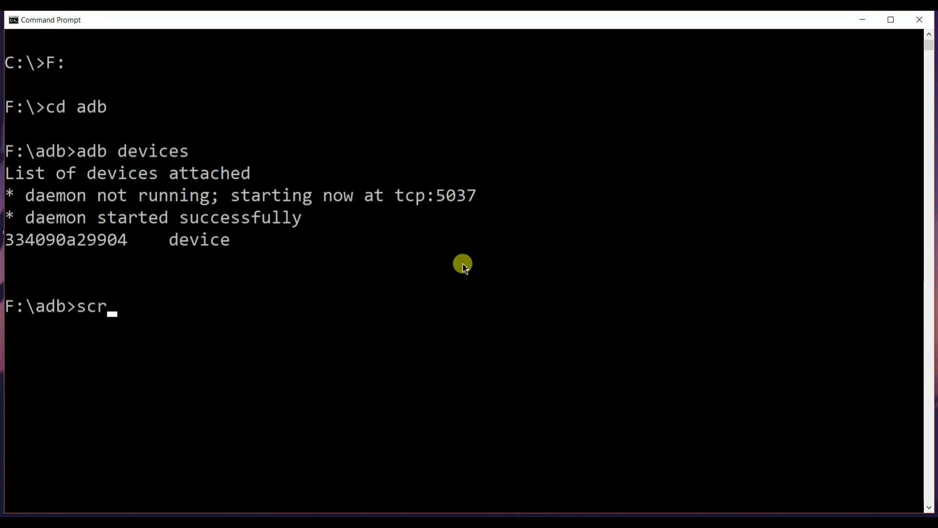
pyautogui.write('cp')
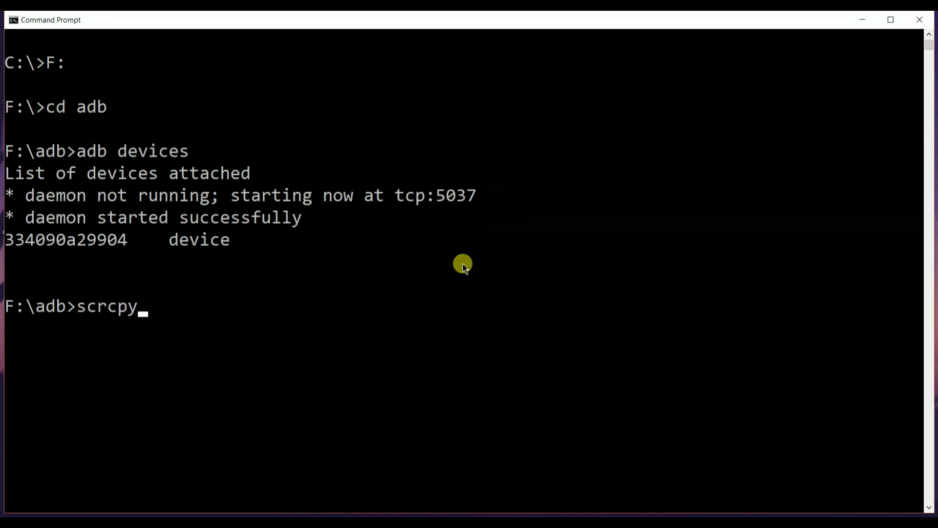
pyautogui.write('y')
pyautogui.press('Return')
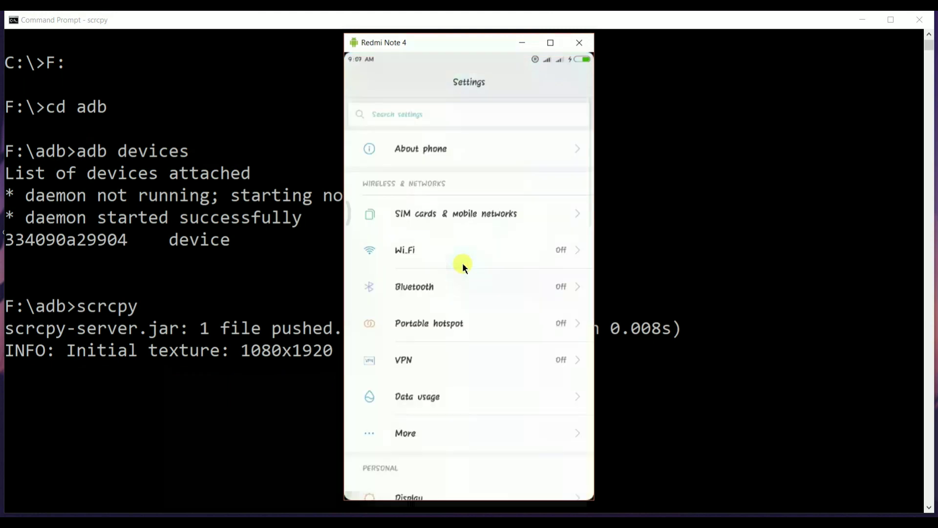
# - Scroll the mirrored Settings, go home, and switch to the Gallery's airplane video via recent apps
pyautogui.scroll(-5, 464, 267)
pyautogui.scroll(-5, 462, 263)
pyautogui.scroll(15, 462, 263)
pyautogui.rightClick(462, 263)
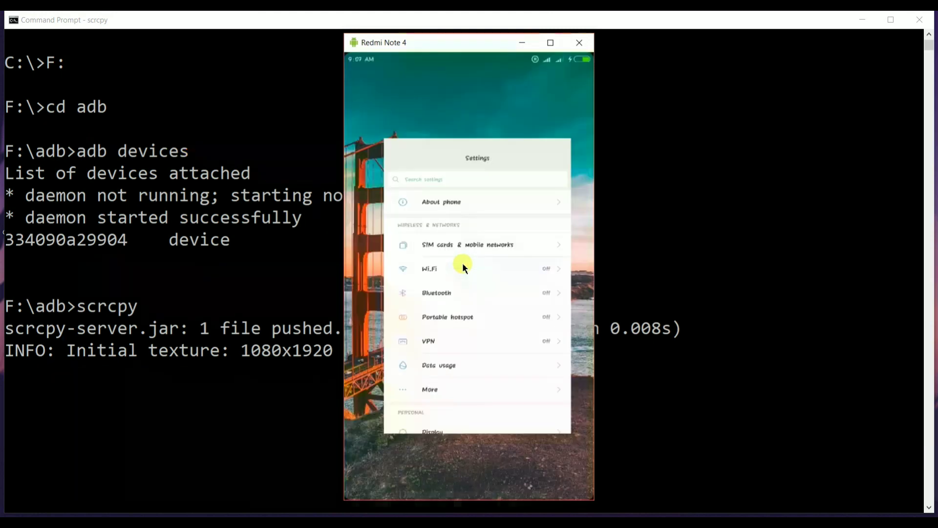
pyautogui.hotkey('ctrl', 's')
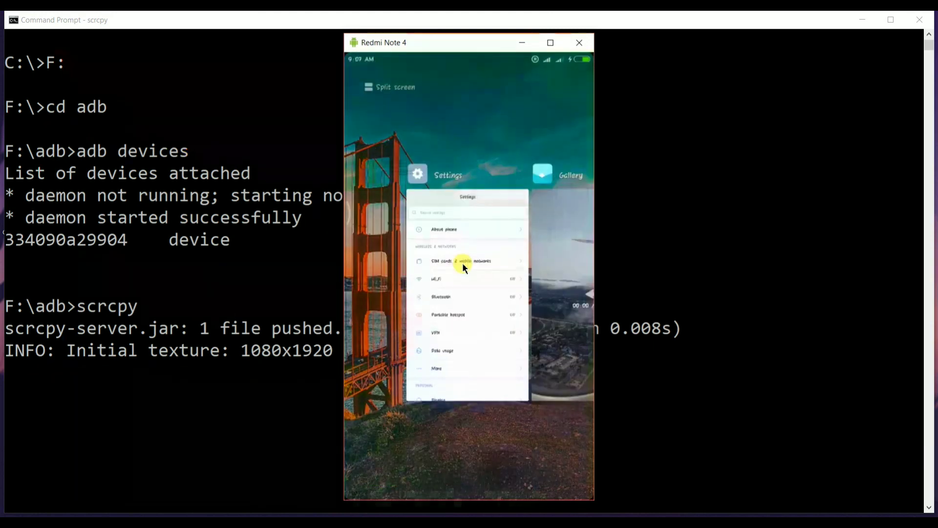
pyautogui.hotkey('ctrl', 's')
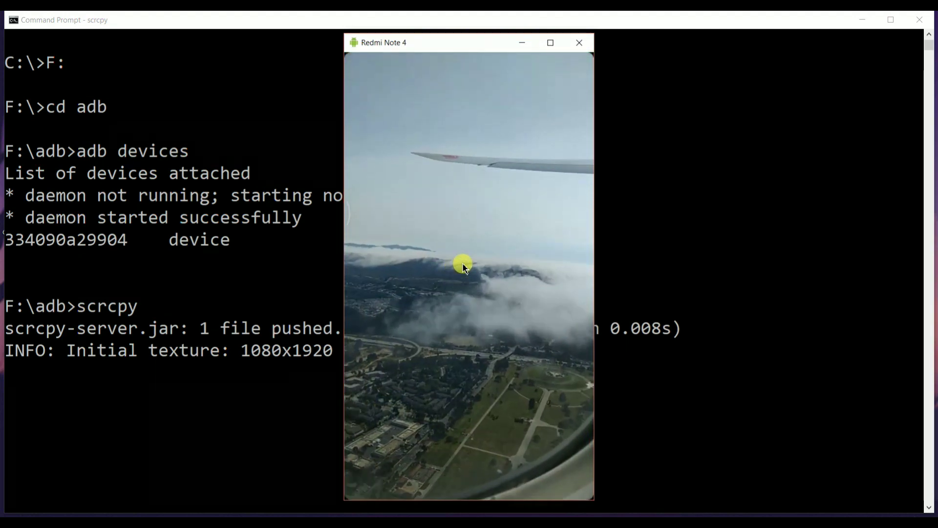